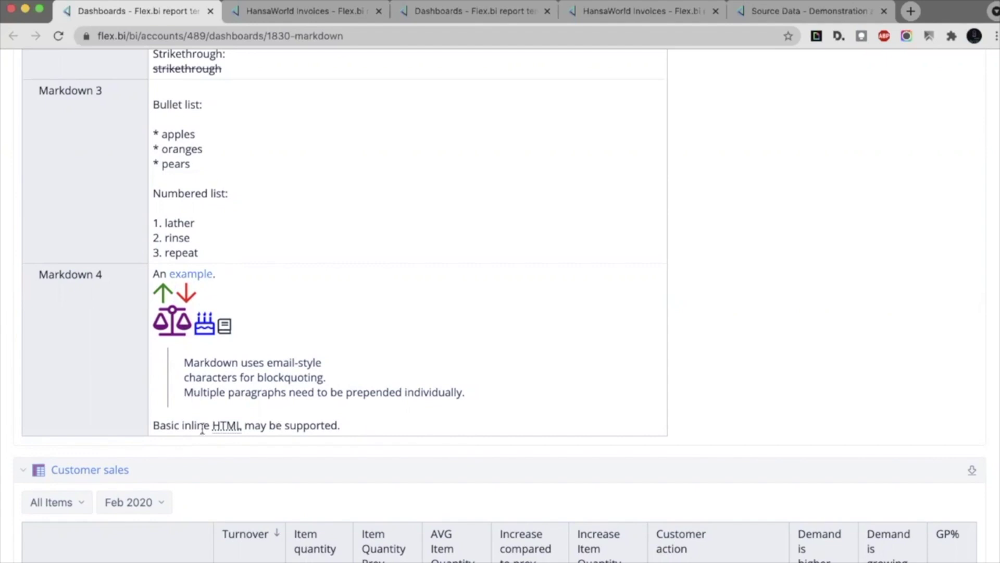
Examine the Customer sales report on the dashboard, including the Customer action, Demand is higher than AVG and Demand is growing columns
mouse_move(231, 424)
scroll(425, 350, "down", 5)
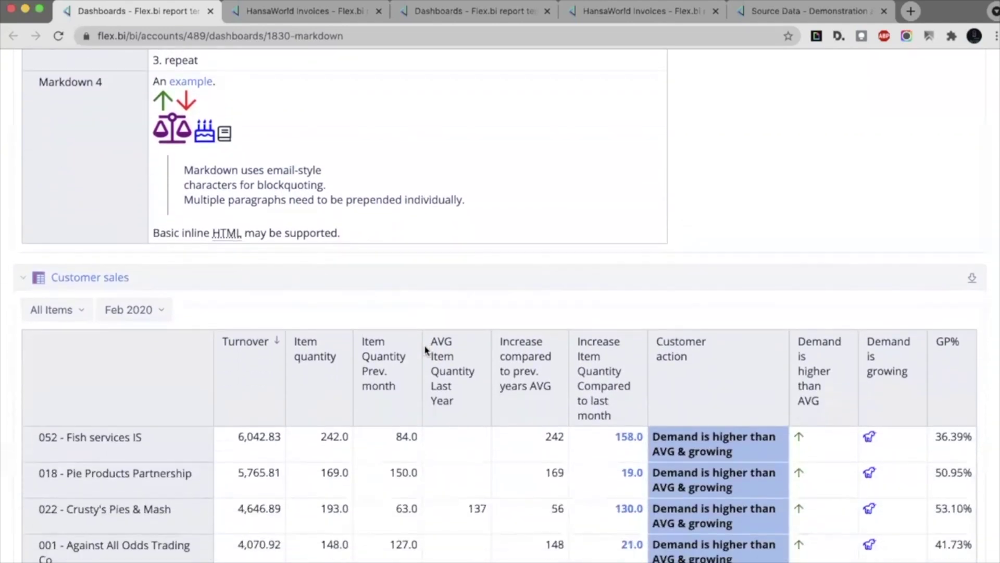
scroll(425, 350, "down", 5)
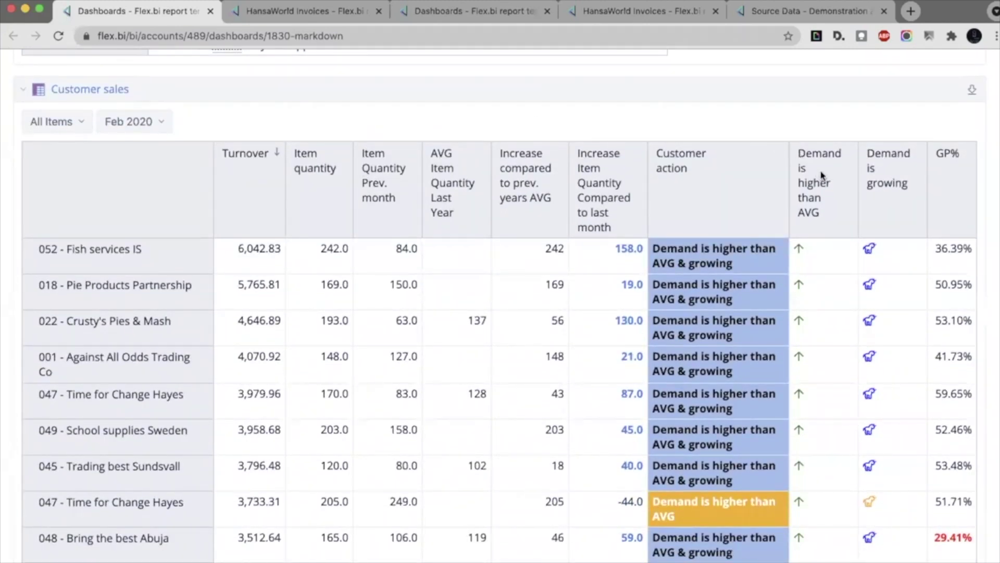
scroll(662, 227, "down", 1)
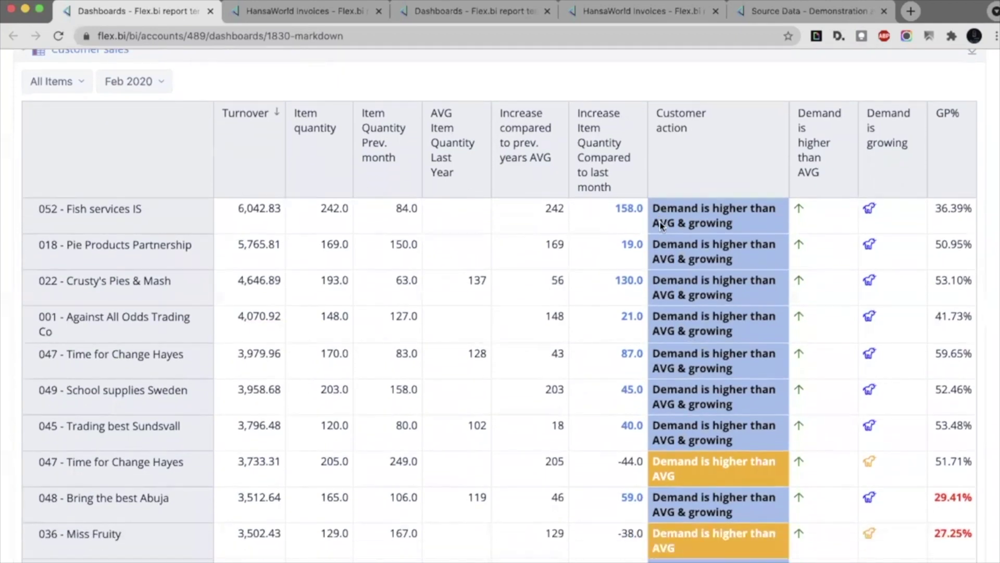
scroll(661, 225, "down", 1)
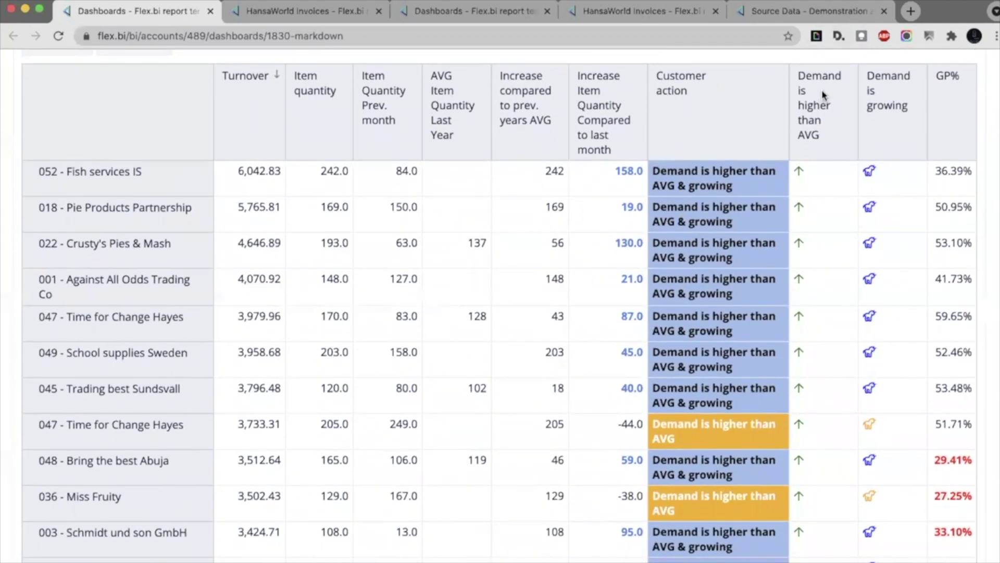
scroll(822, 95, "up", 2)
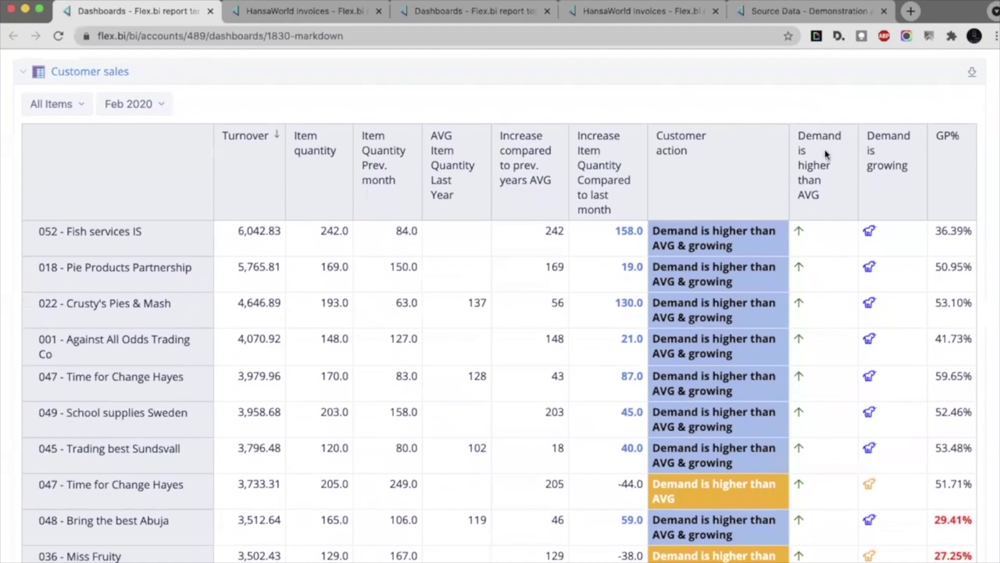
scroll(824, 226, "down", 2)
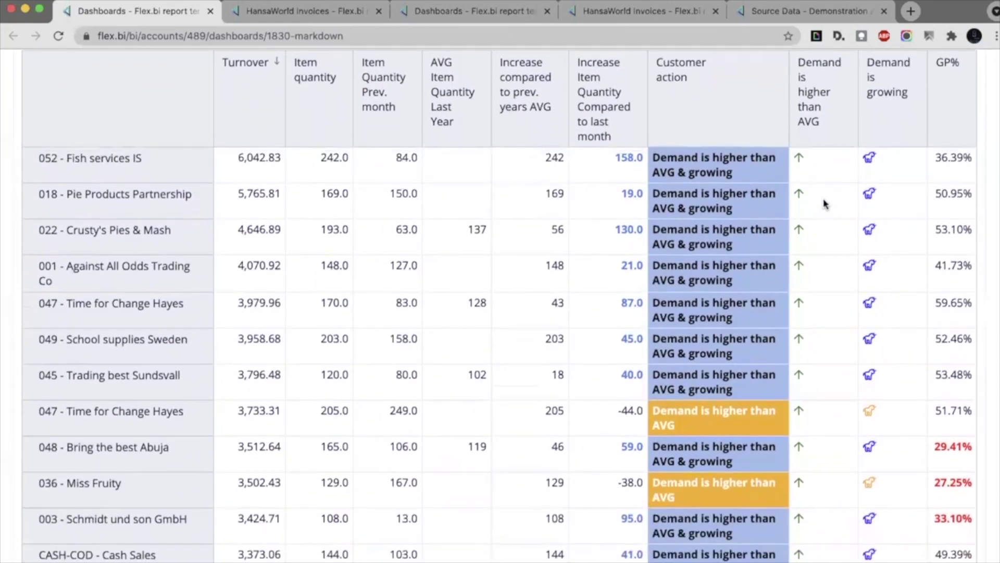
scroll(824, 203, "down", 6)
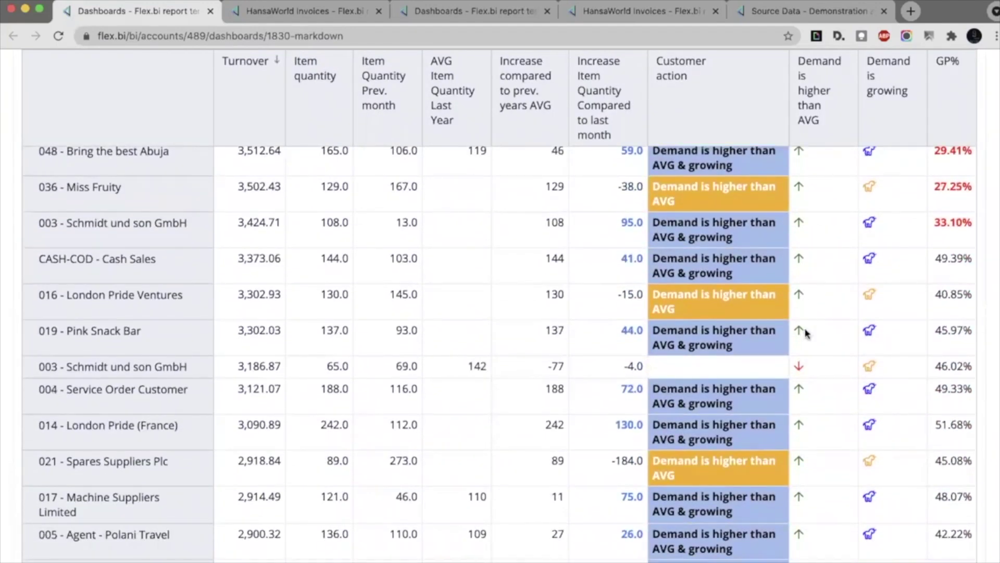
scroll(804, 384, "down", 5)
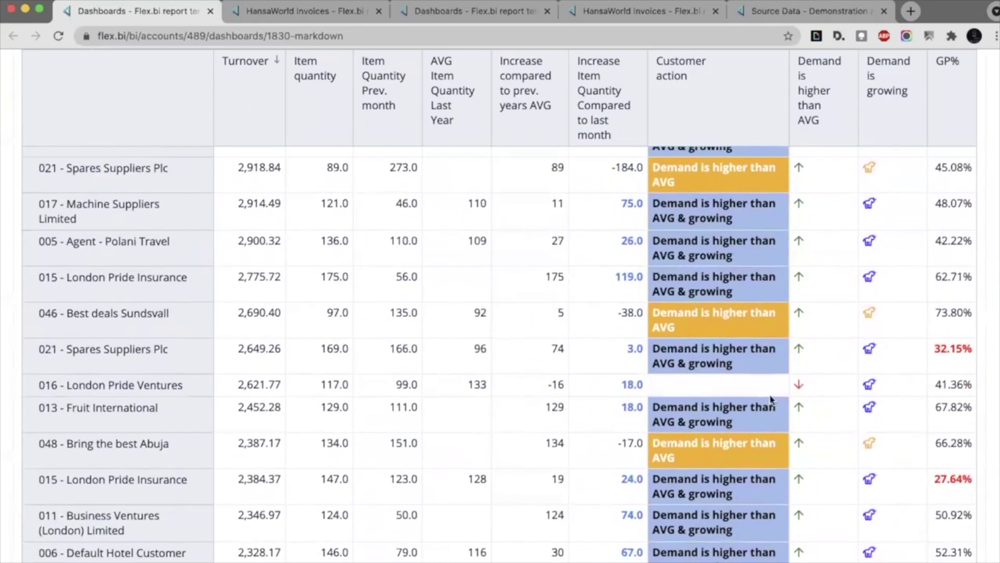
scroll(791, 390, "up", 8)
scroll(844, 307, "up", 6)
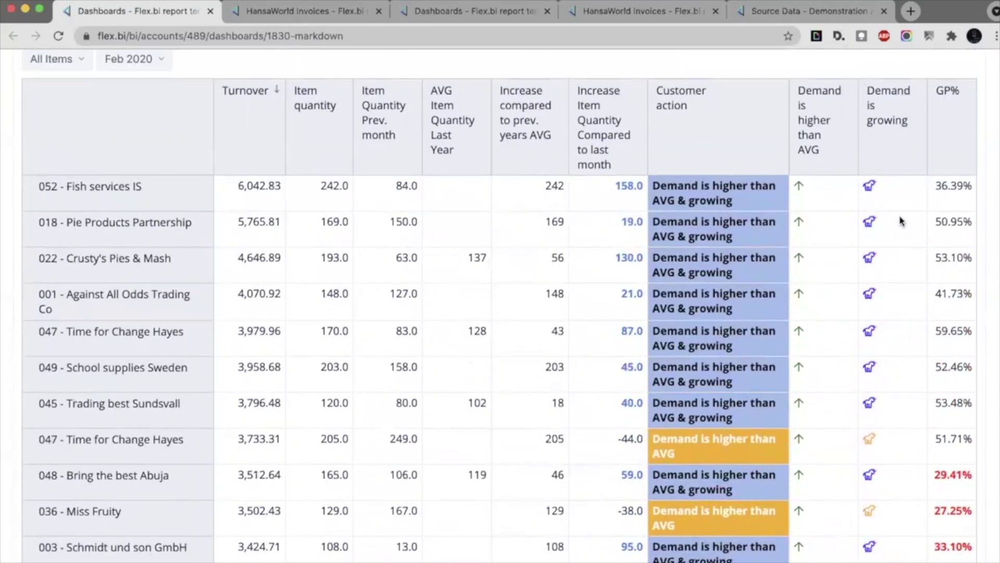
scroll(870, 229, "down", 1)
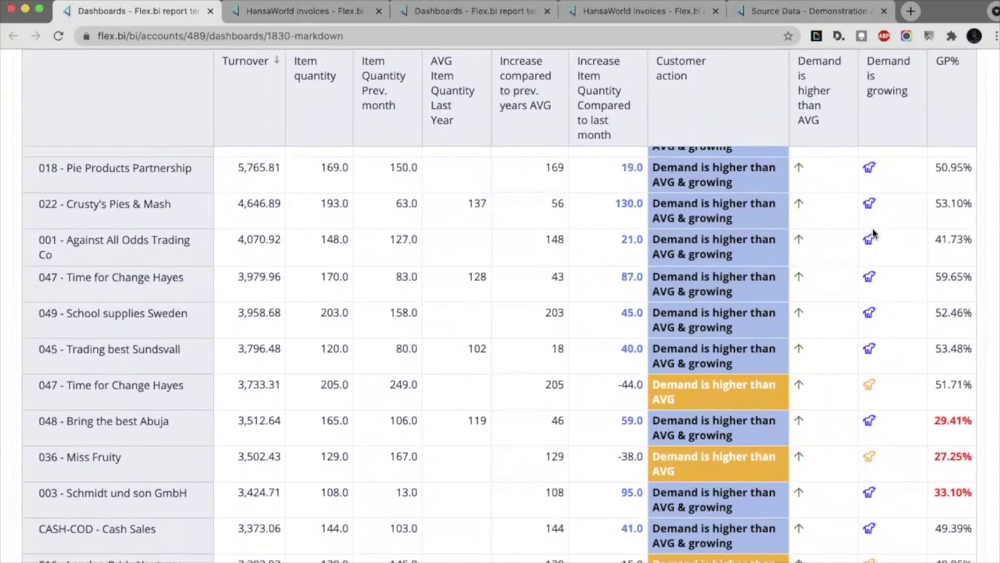
scroll(874, 232, "down", 2)
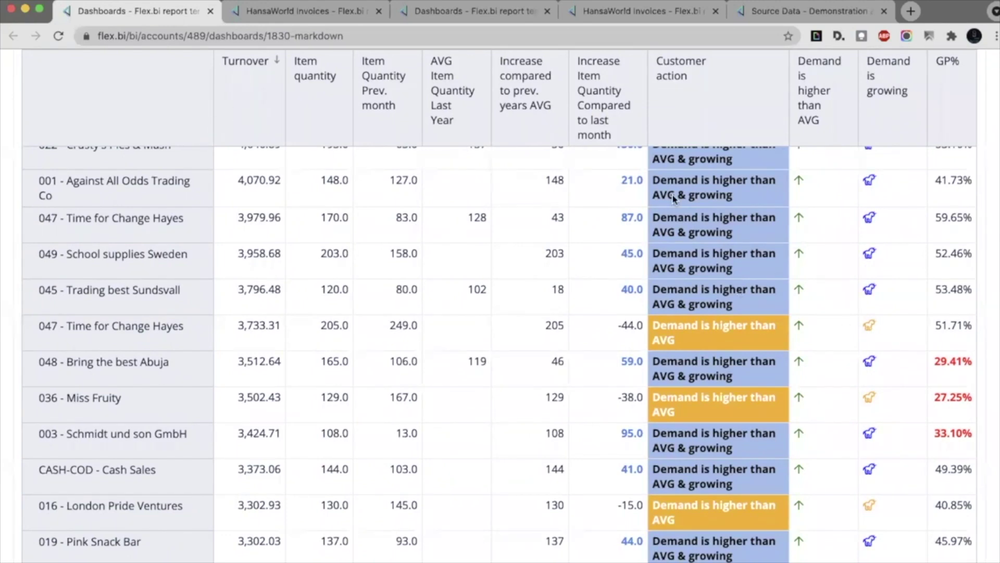
scroll(299, 127, "up", 5)
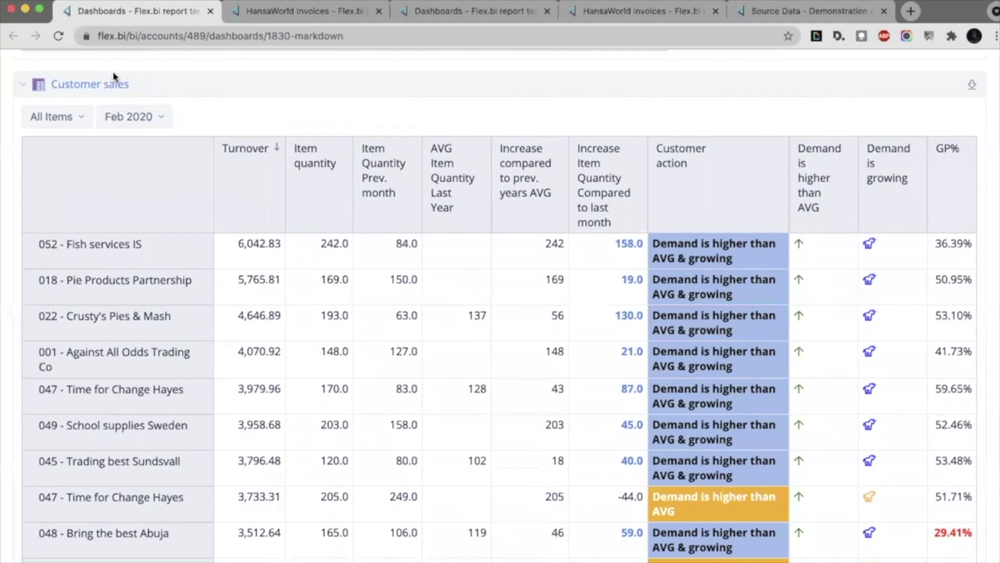
Open the Customer sales report for editing and show the formula of the Demand is higher than AVG measure in an enlarged editor
left_click(113, 81)
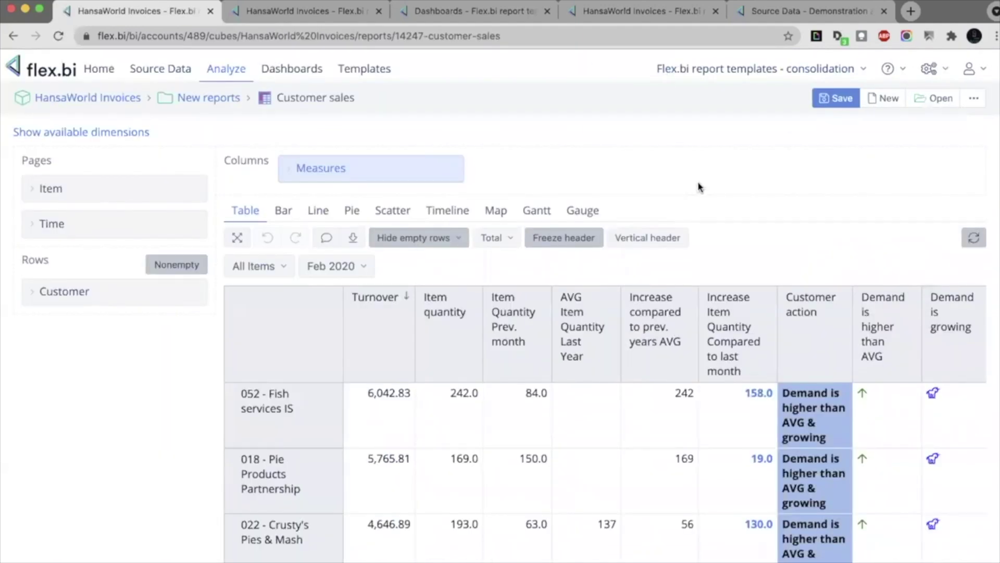
left_click(342, 174)
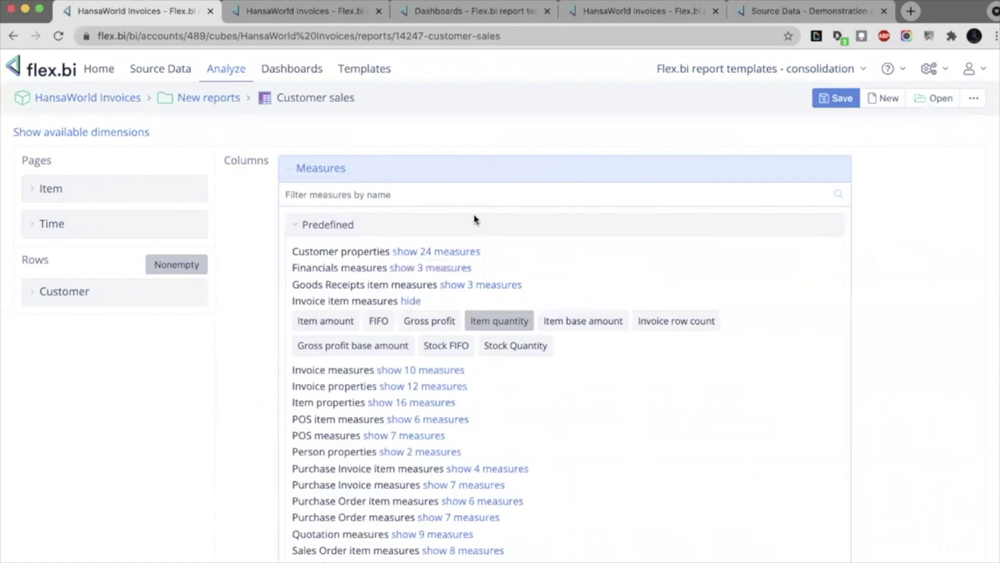
scroll(475, 218, "down", 5)
scroll(475, 219, "down", 10)
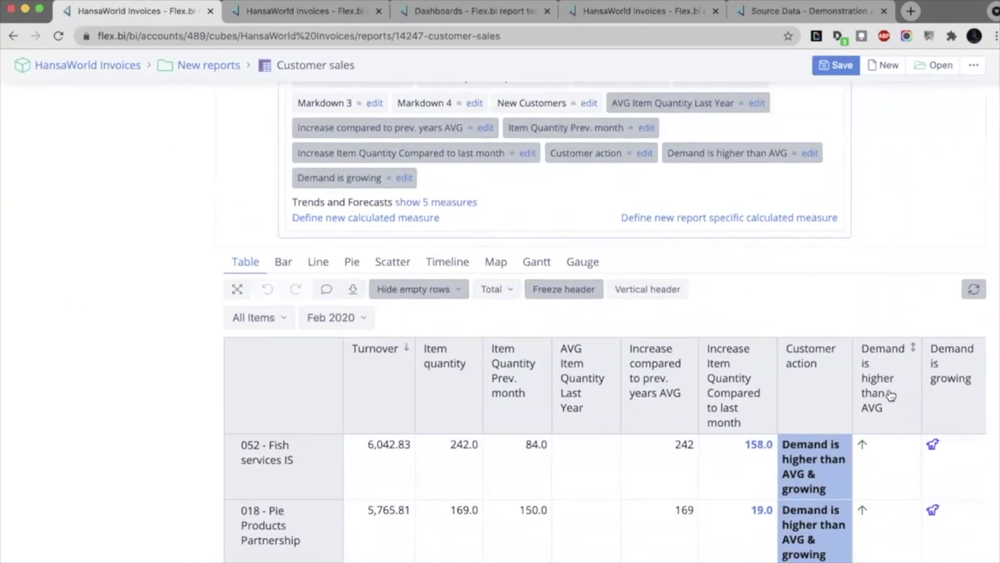
left_click(810, 153)
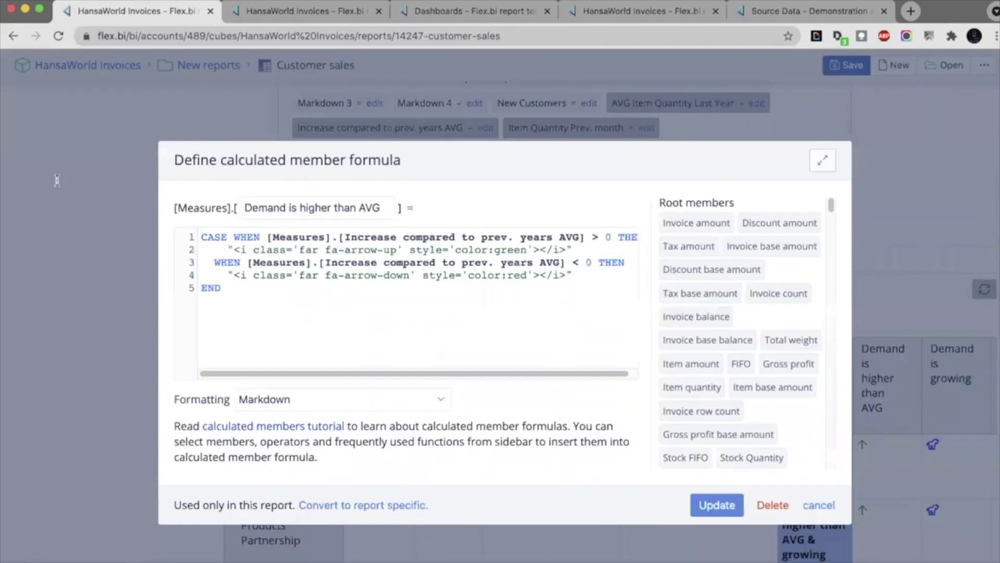
left_click(821, 160)
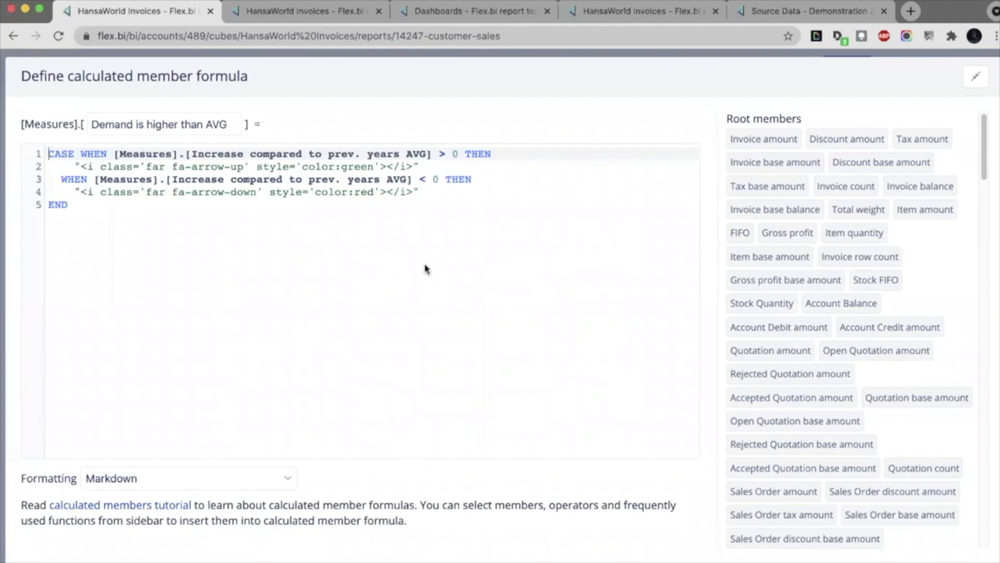
Examine the CASE WHEN conditions on Increase compared to prev. years AVG in the measure's formula
left_click(198, 207)
double_click(228, 153)
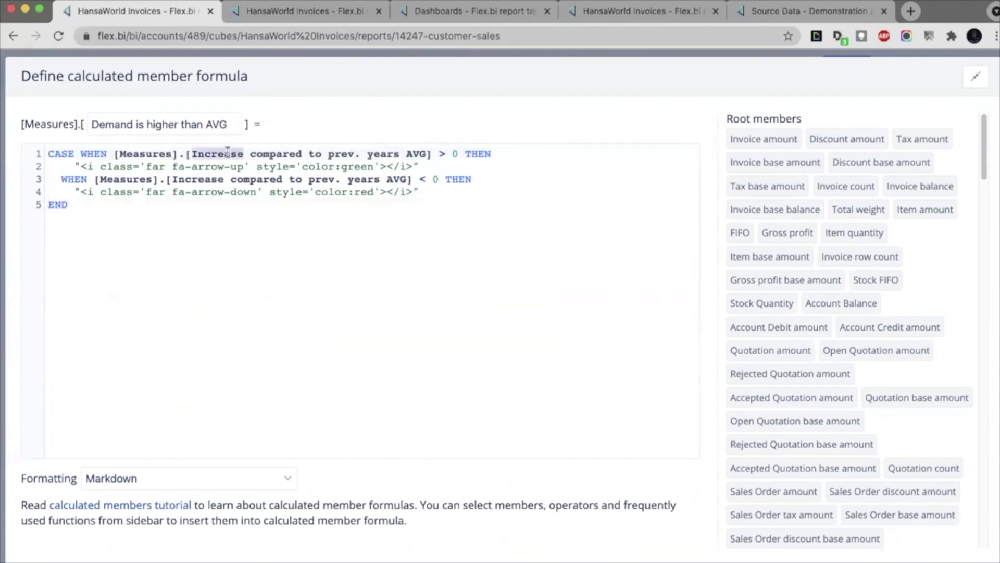
left_click(228, 152)
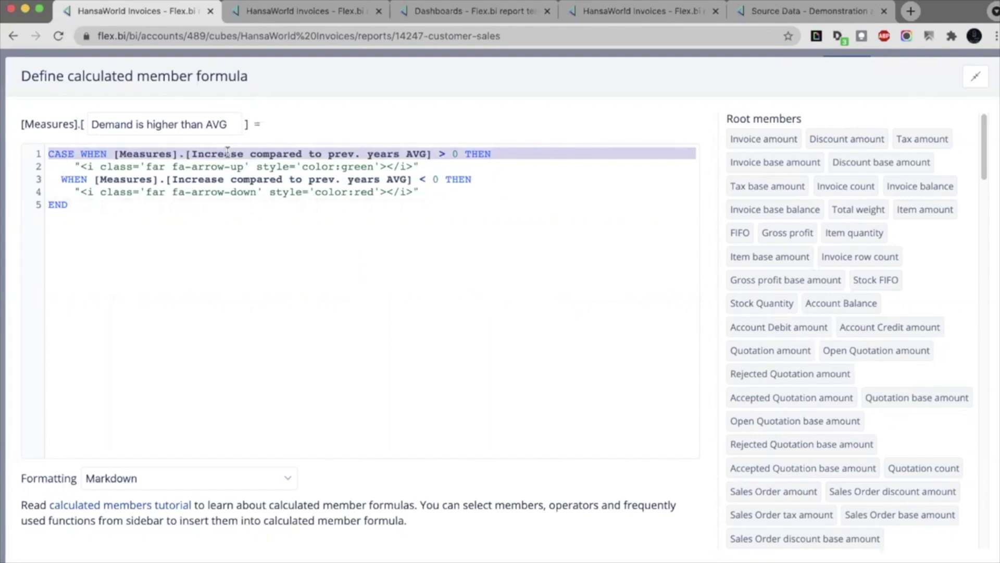
left_click(439, 179)
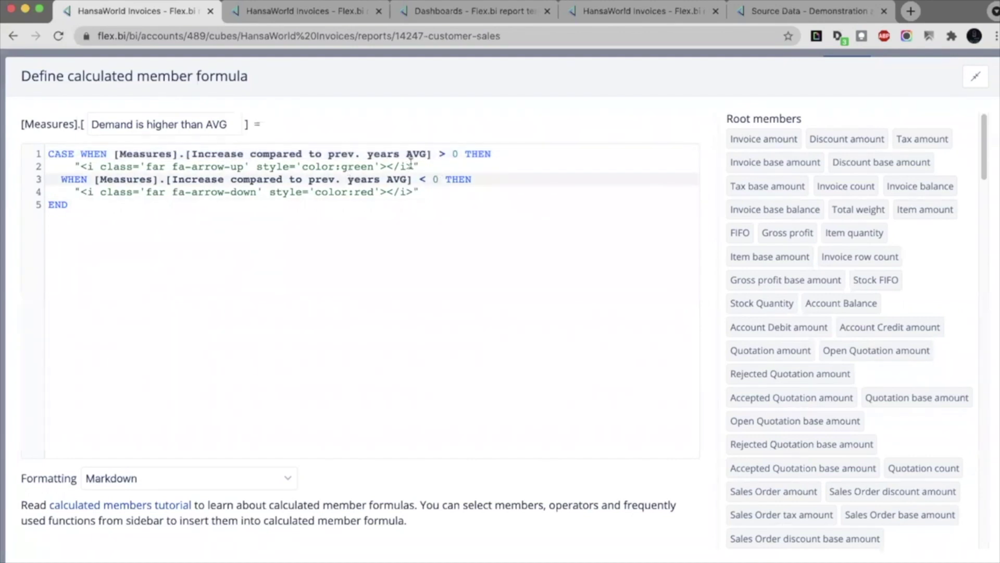
Examine the arrow icon and color markup in the formula and its available formatting options, and close the formula editor
left_click_drag(414, 166, 82, 166)
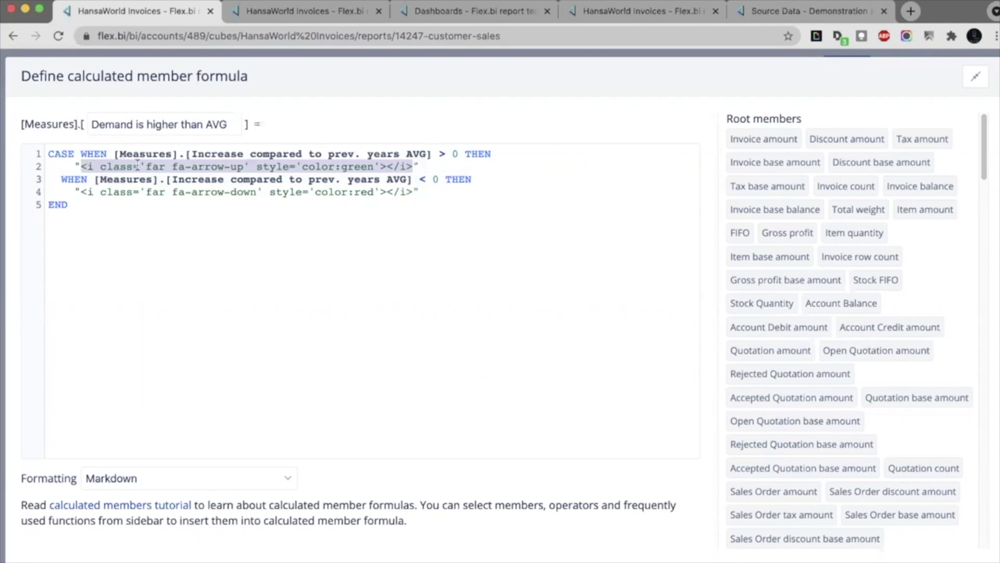
left_click(139, 166)
left_click_drag(243, 166, 193, 167)
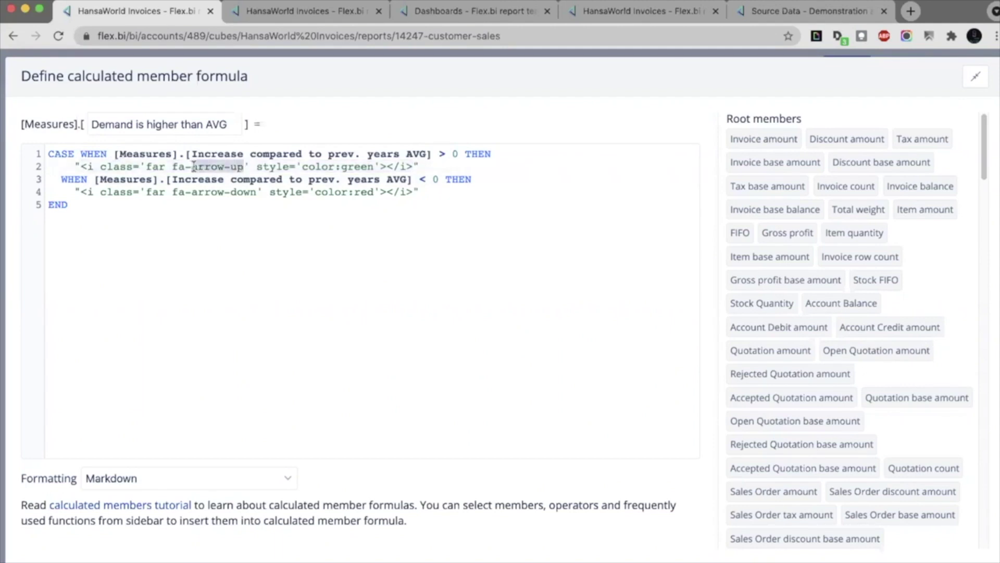
double_click(357, 166)
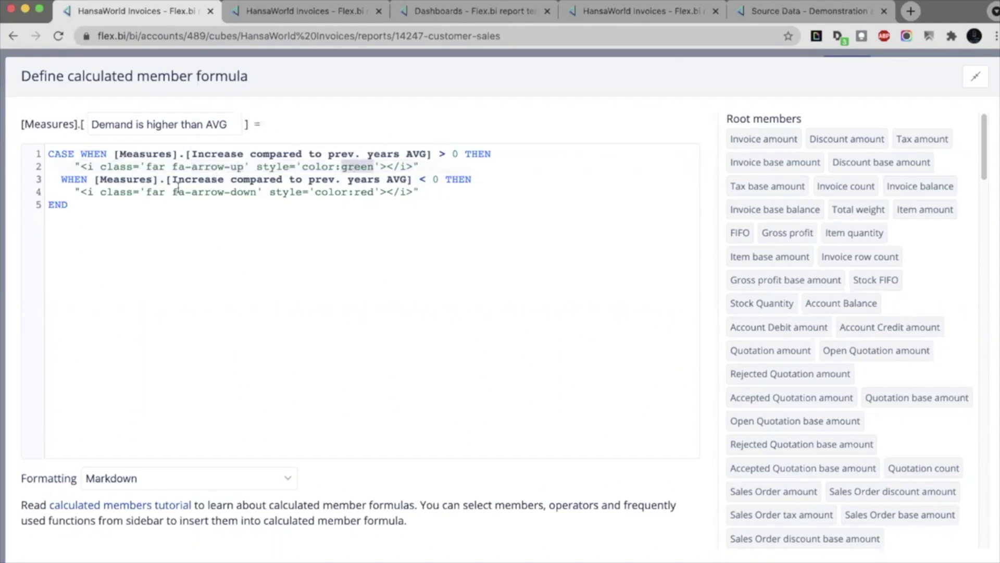
left_click_drag(255, 192, 197, 191)
left_click_drag(315, 192, 343, 192)
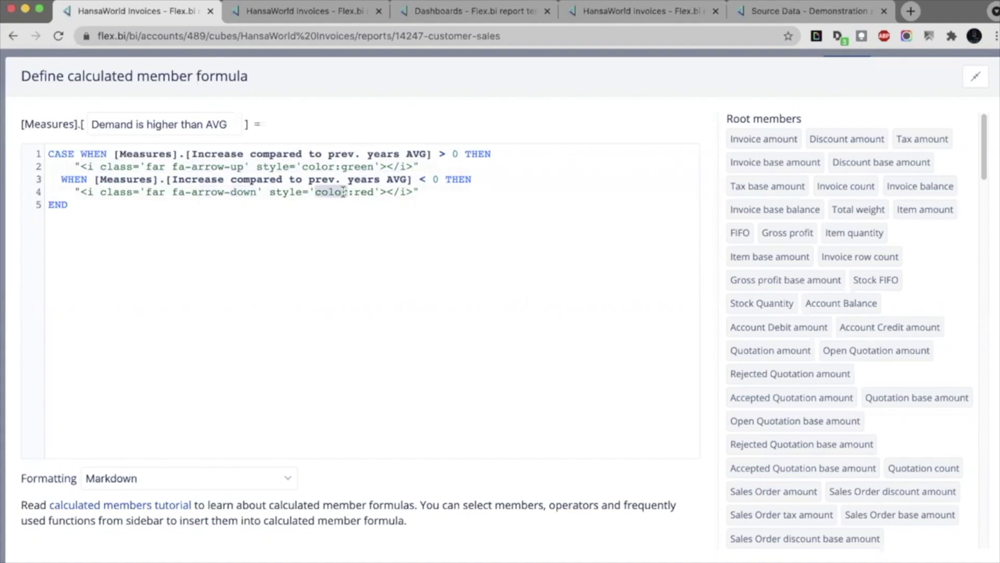
left_click_drag(343, 192, 346, 192)
left_click(101, 478)
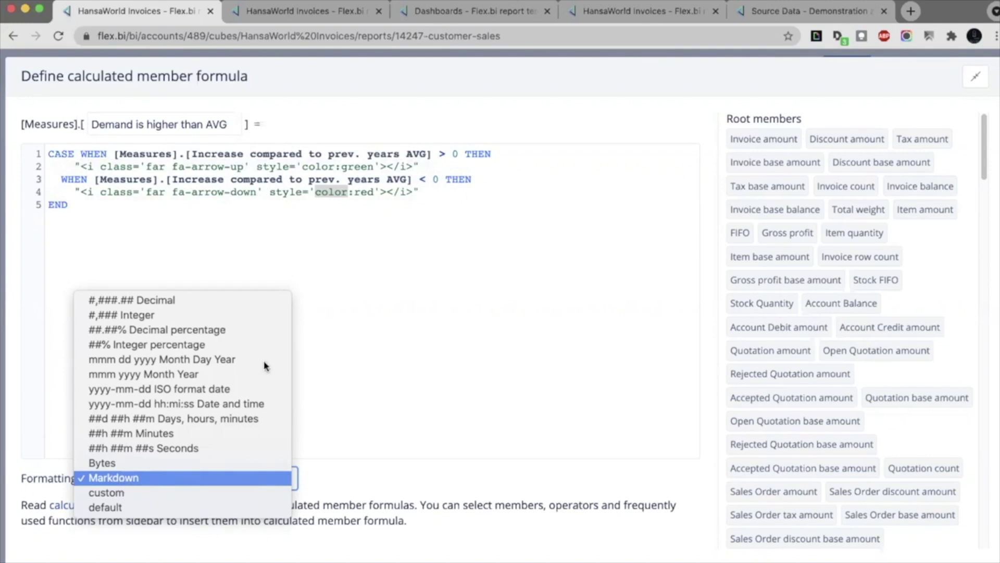
left_click(353, 335)
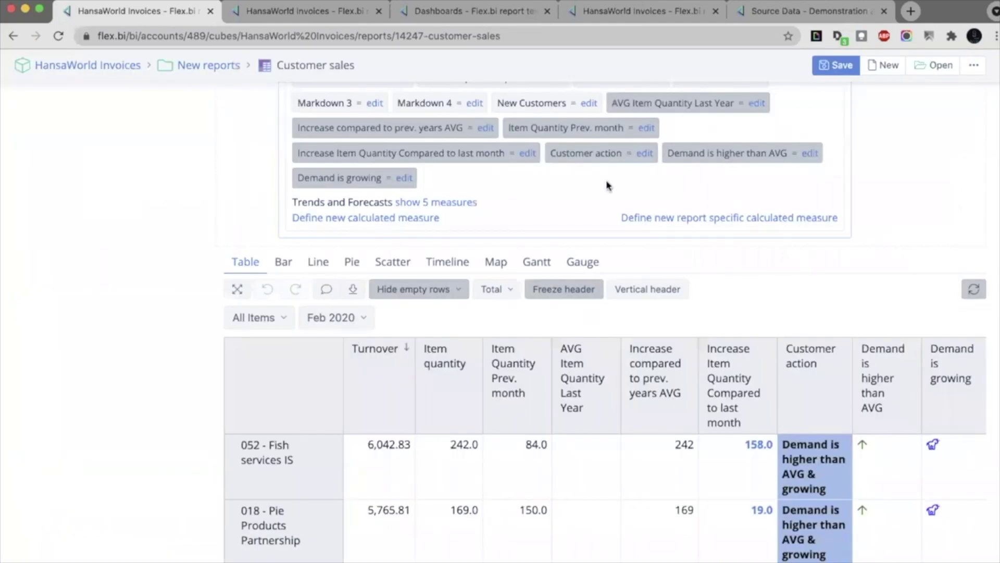
Open the Flex.bi documentation from the report's help options and switch to the Support Center page
scroll(607, 182, "up", 3)
scroll(607, 182, "up", 10)
left_click(891, 70)
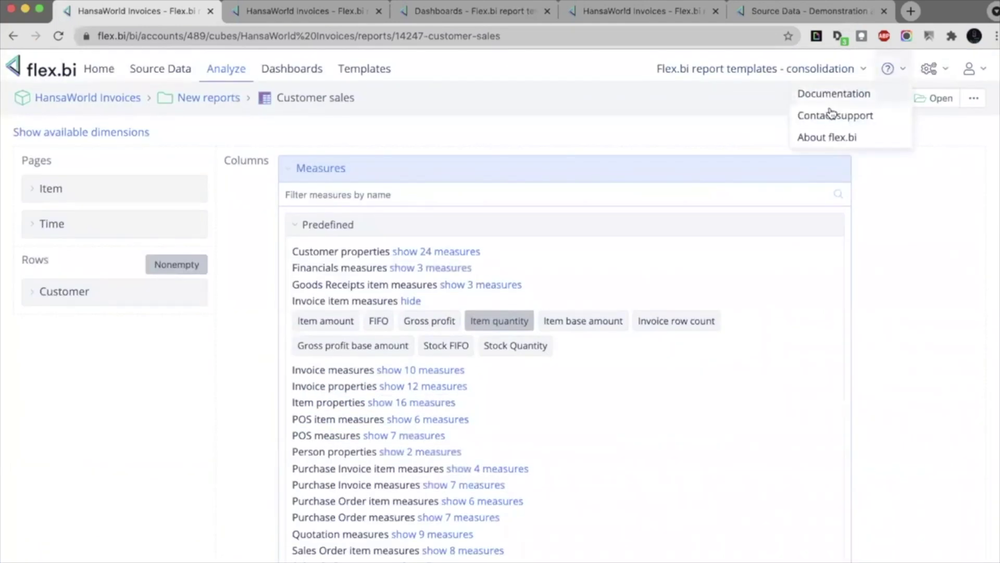
left_click(838, 96)
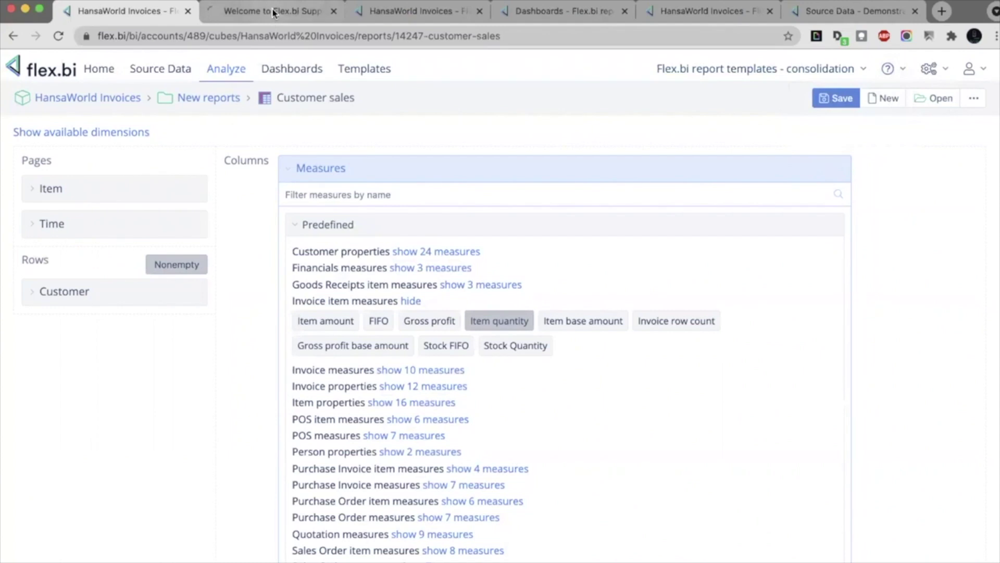
left_click(274, 12)
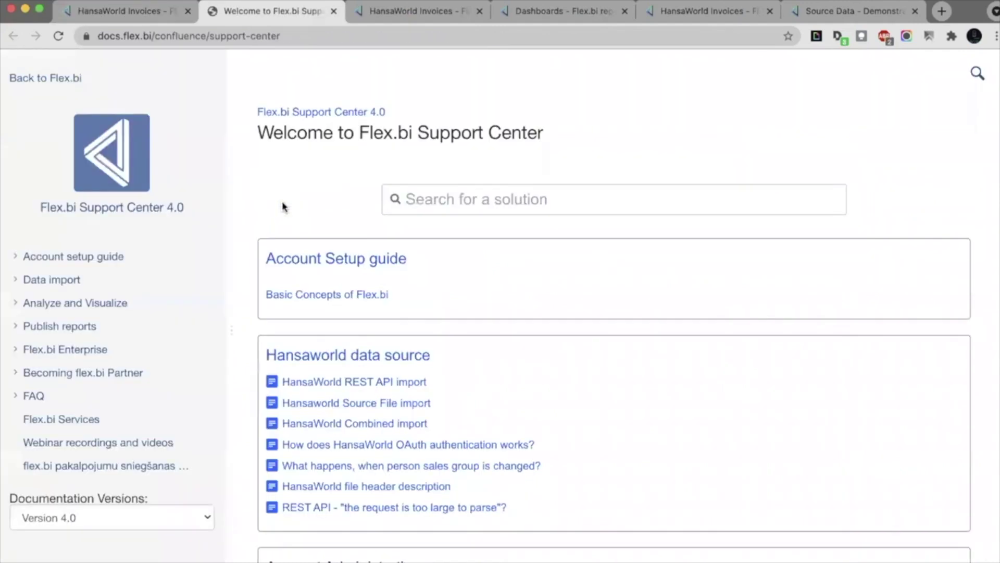
Open the Calculated measures and members (MDX) article in the Analyze and Visualize section of the Support Center
left_click(14, 280)
left_click(14, 281)
left_click(21, 304)
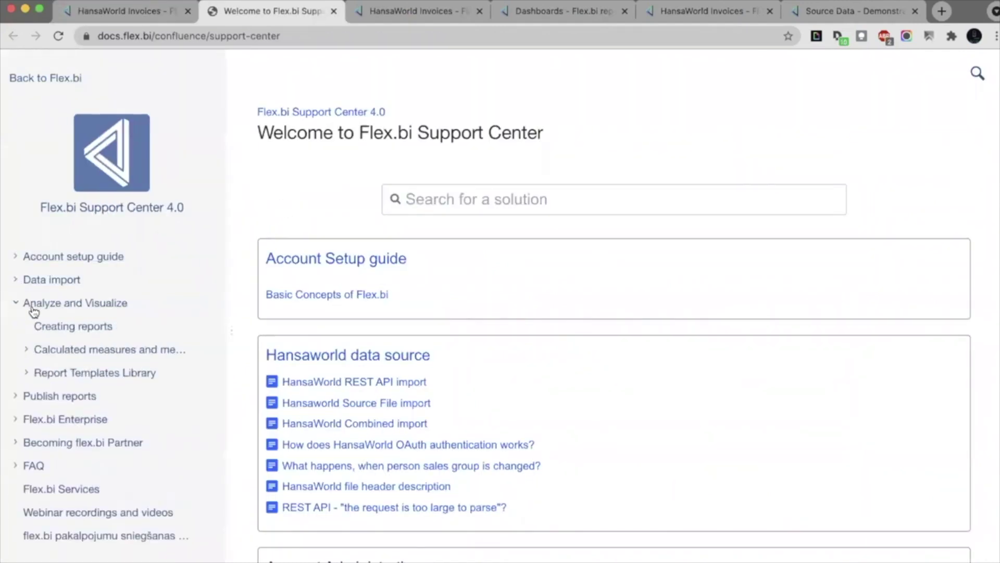
left_click(81, 348)
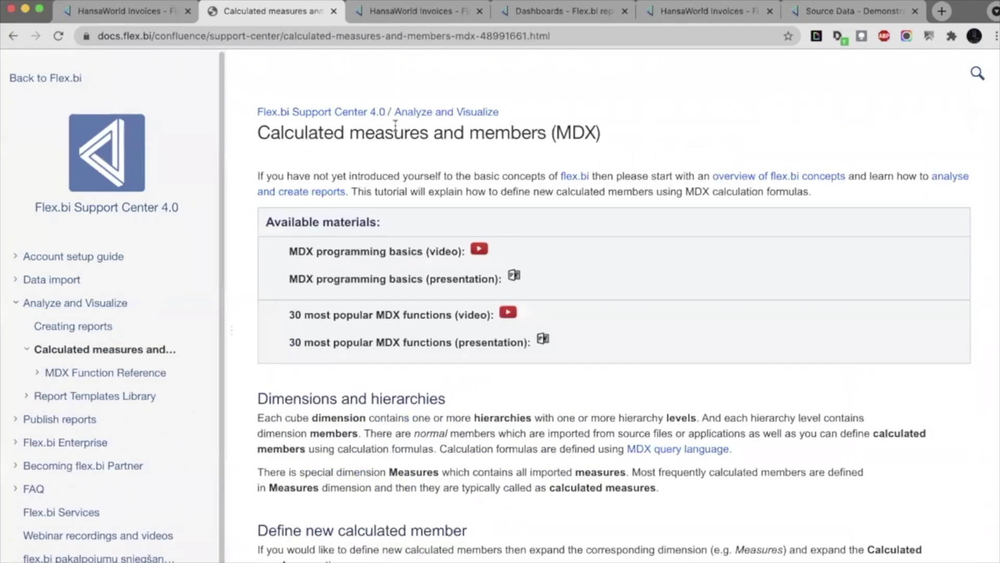
Search the article for "markdo" and view the Text formatting section
key("super+f")
type("ma")
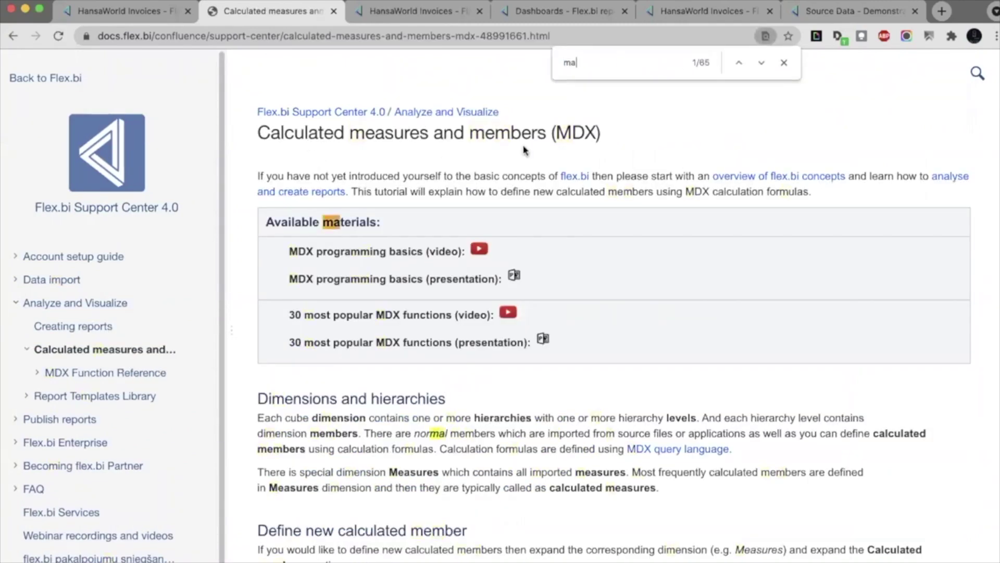
type("rkdo")
scroll(493, 258, "down", 3)
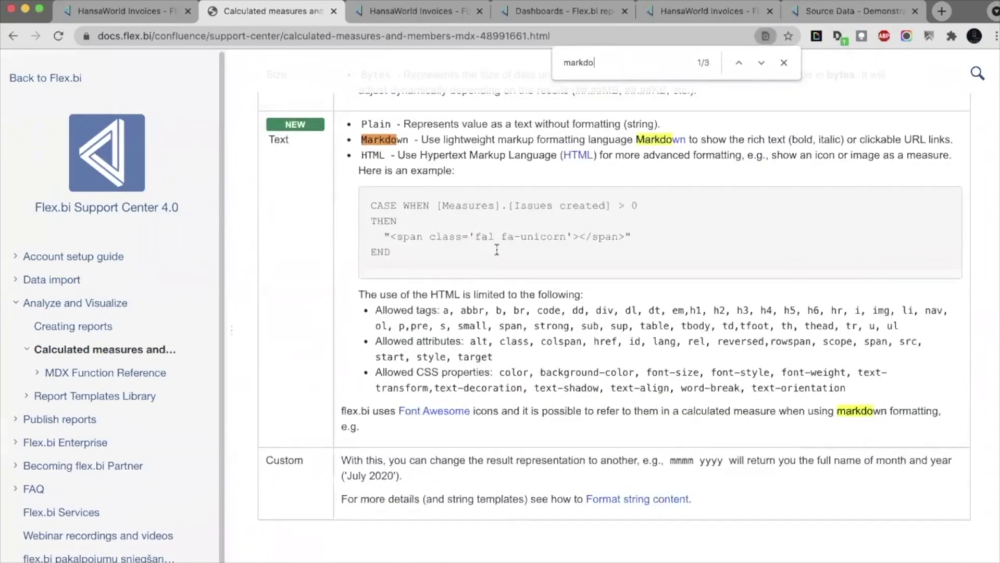
scroll(497, 250, "down", 1)
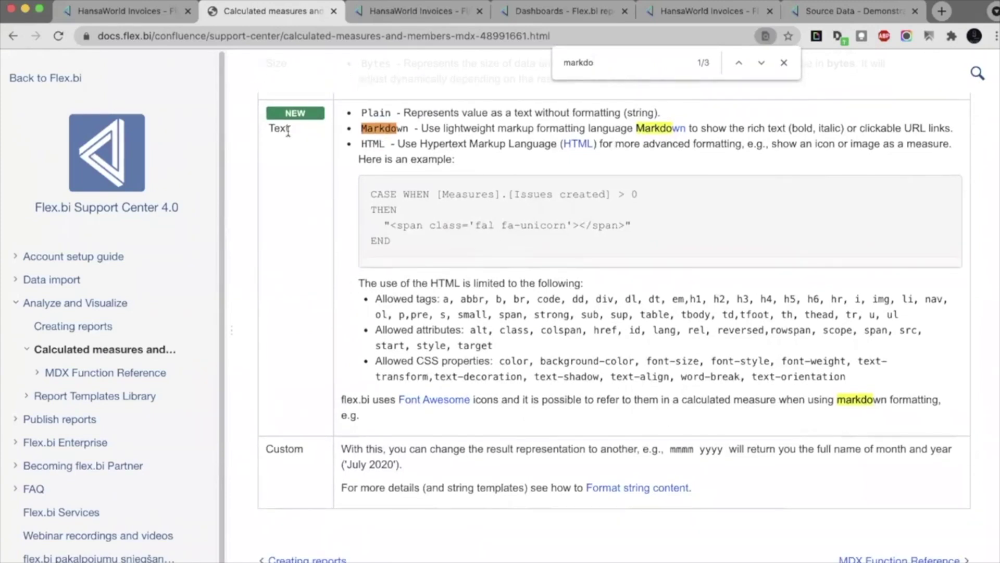
Open the Markdown link from the Text formatting description in a separate browser tab
triple_click(436, 126)
left_click(591, 128)
left_click(678, 135, "super")
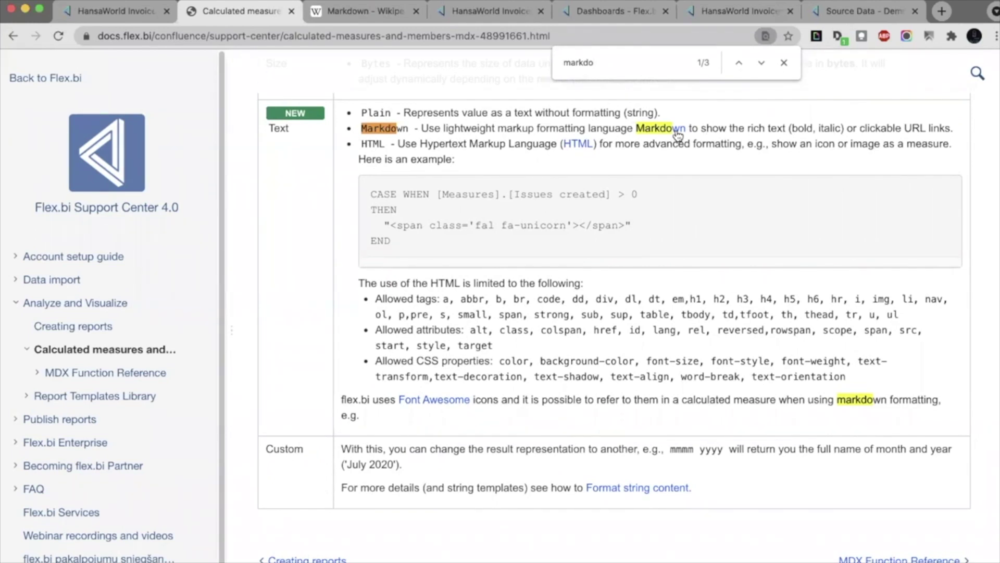
Look over the introduction of the Wikipedia Markdown article and close the article
left_click(344, 12)
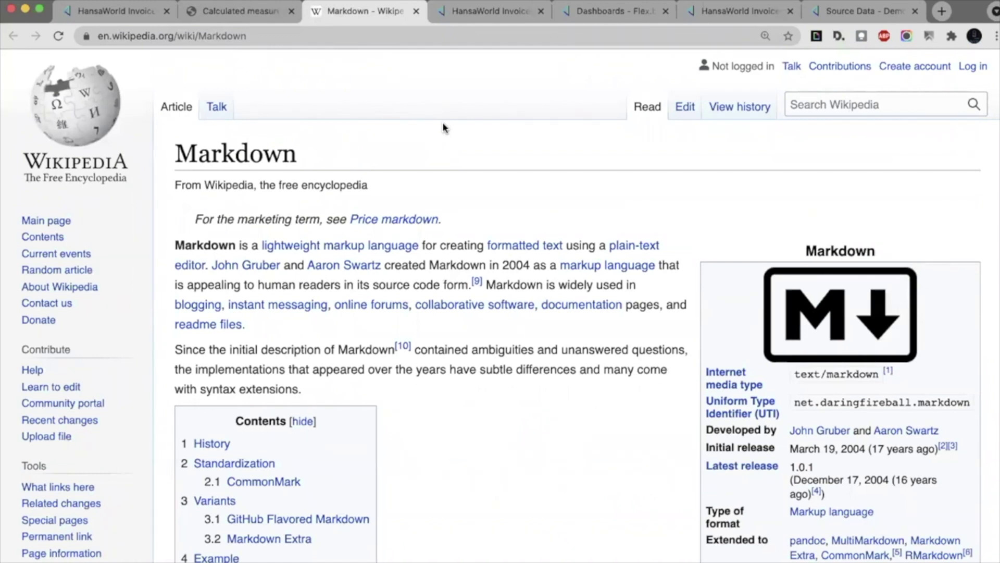
scroll(443, 127, "down", 5)
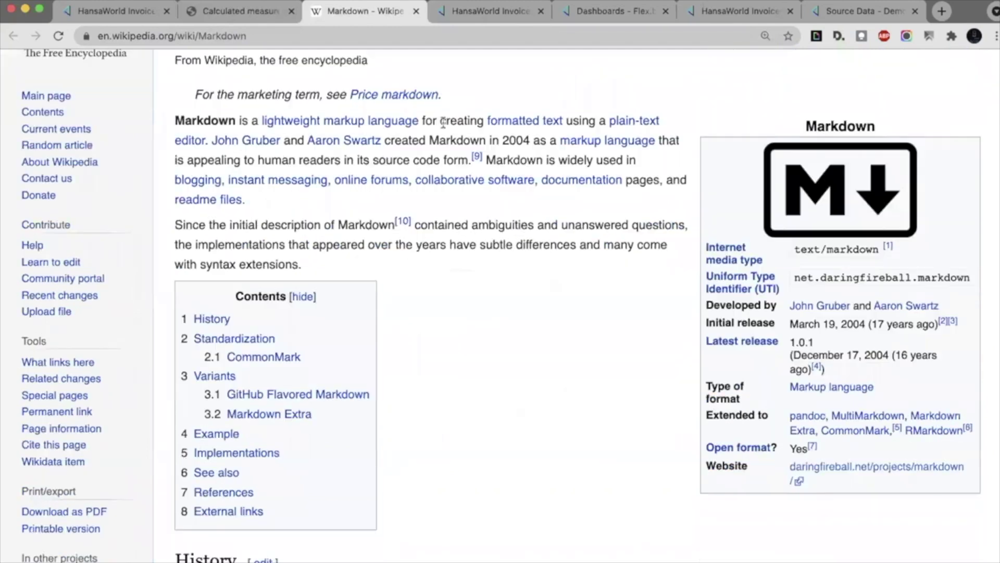
left_click(417, 11)
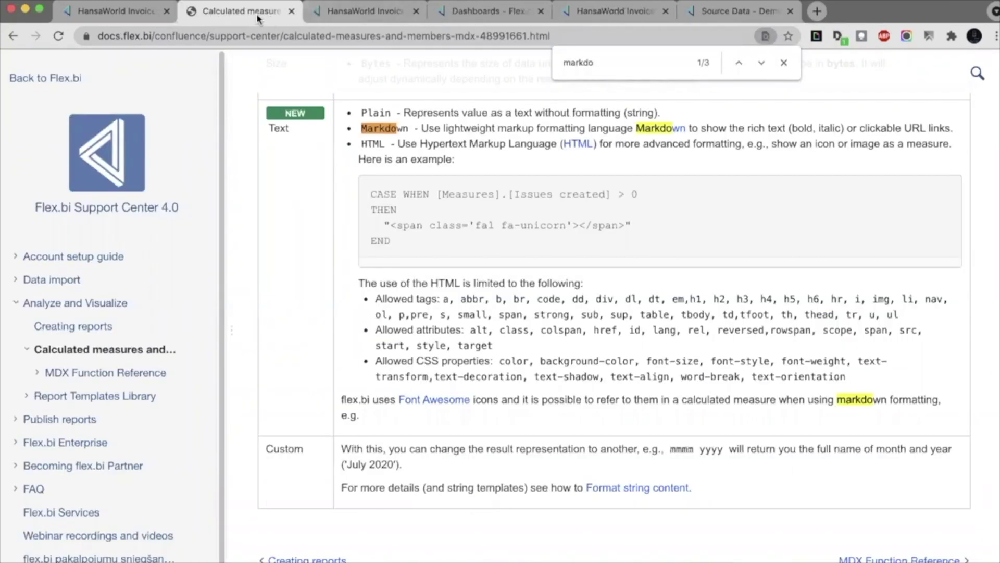
Open the Font Awesome link from the Text formatting description in a separate browser tab and switch to it
scroll(524, 249, "down", 2)
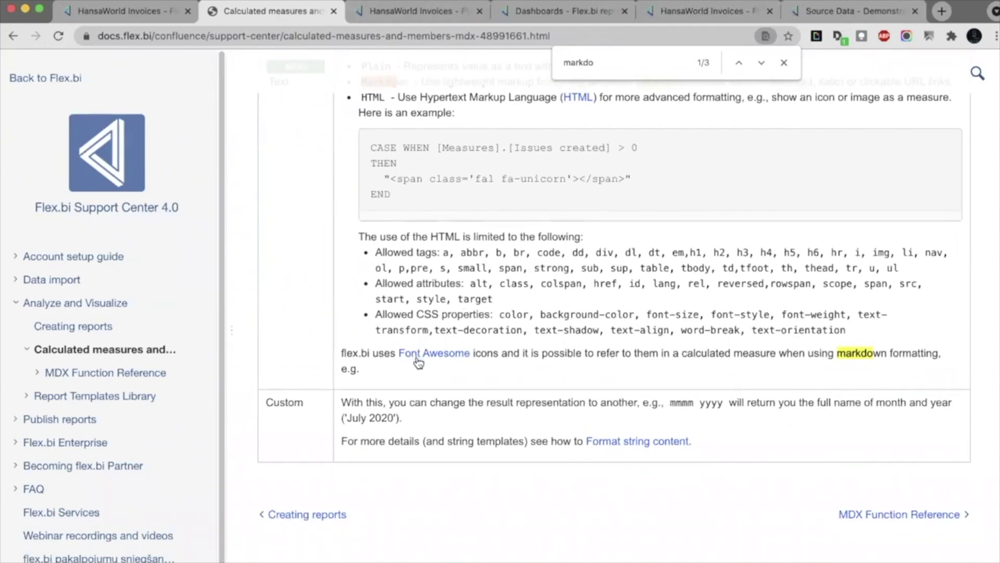
right_click(421, 357)
left_click(439, 364)
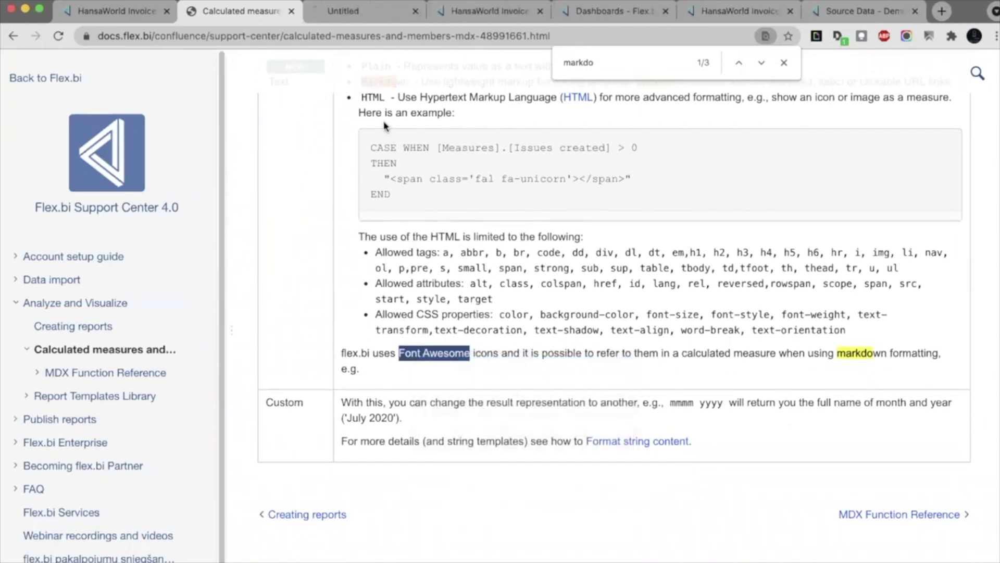
left_click(357, 13)
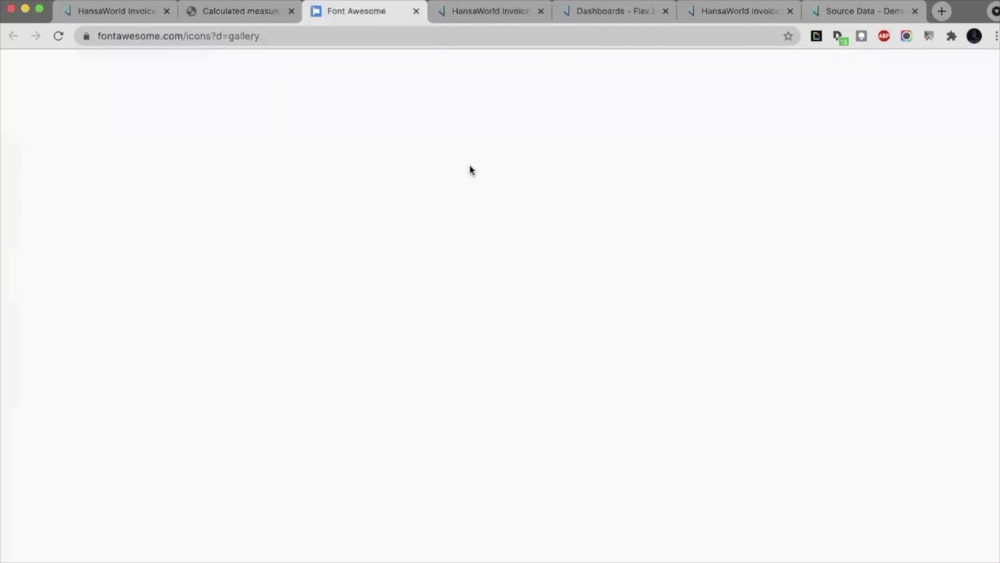
Browse the Font Awesome icon gallery and search it for "unicorn"
scroll(469, 167, "down", 6)
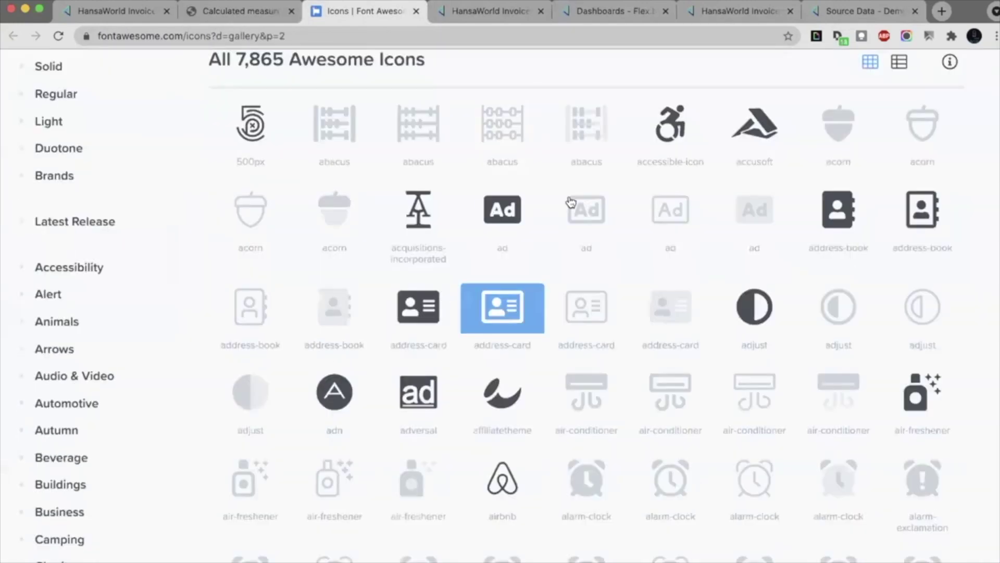
scroll(448, 253, "up", 6)
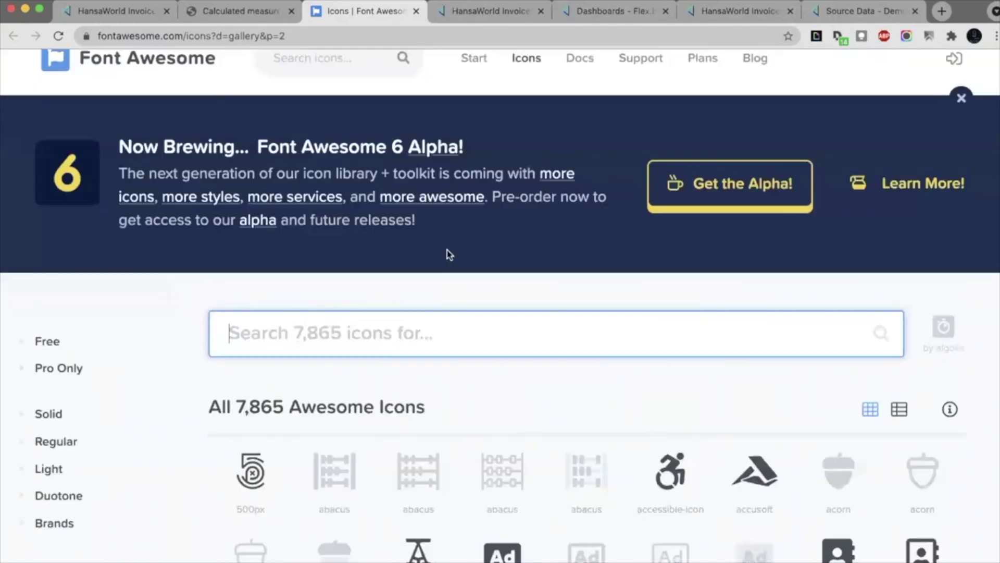
scroll(448, 255, "down", 4)
scroll(447, 256, "down", 1)
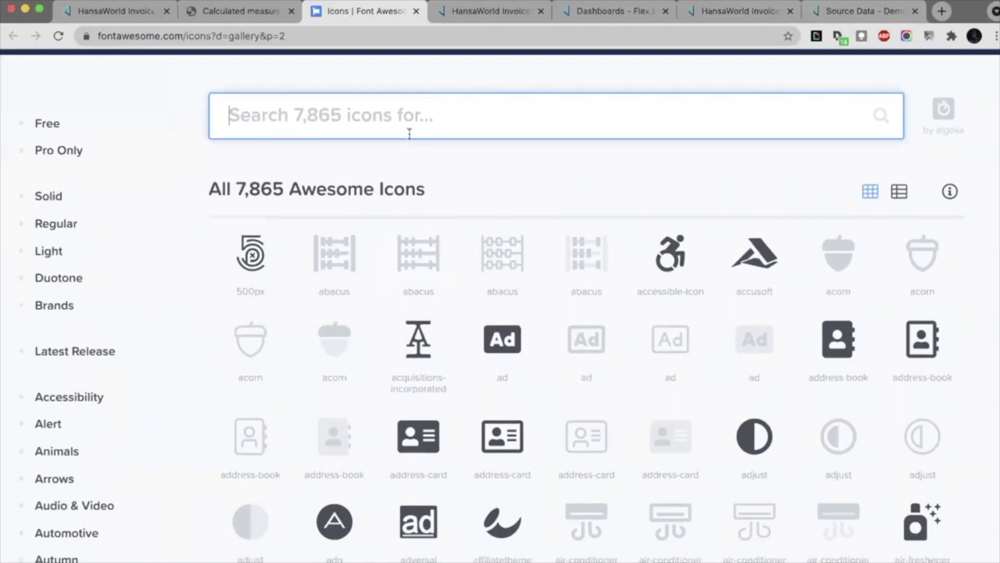
type("unicorn")
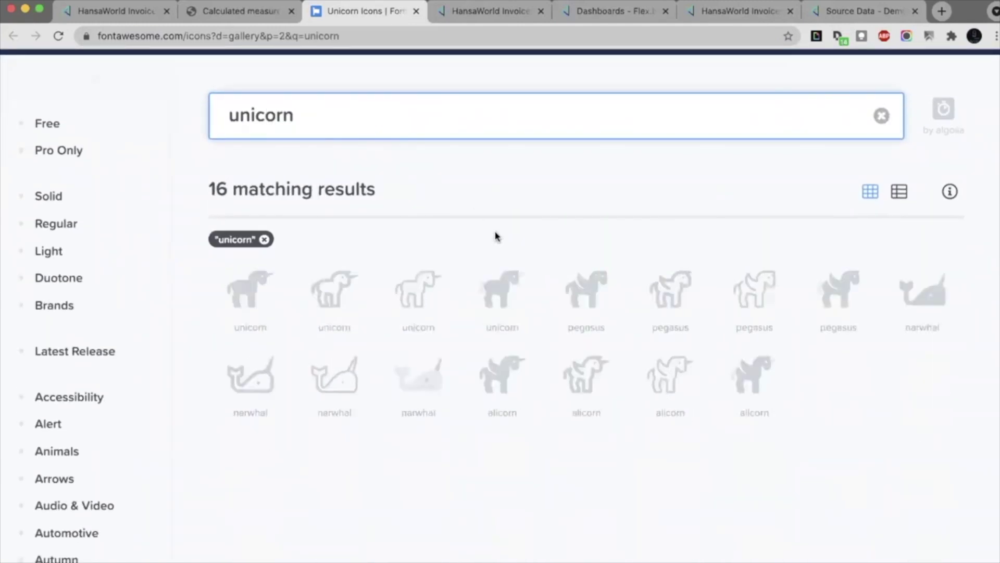
Open the solid-style unicorn icon's page and copy its HTML code
left_click(244, 279)
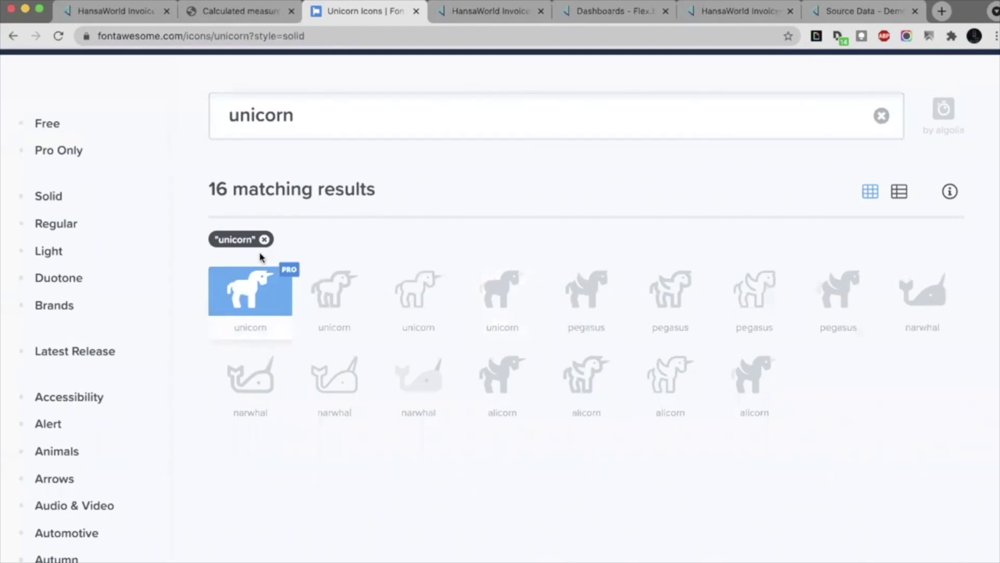
scroll(361, 225, "down", 2)
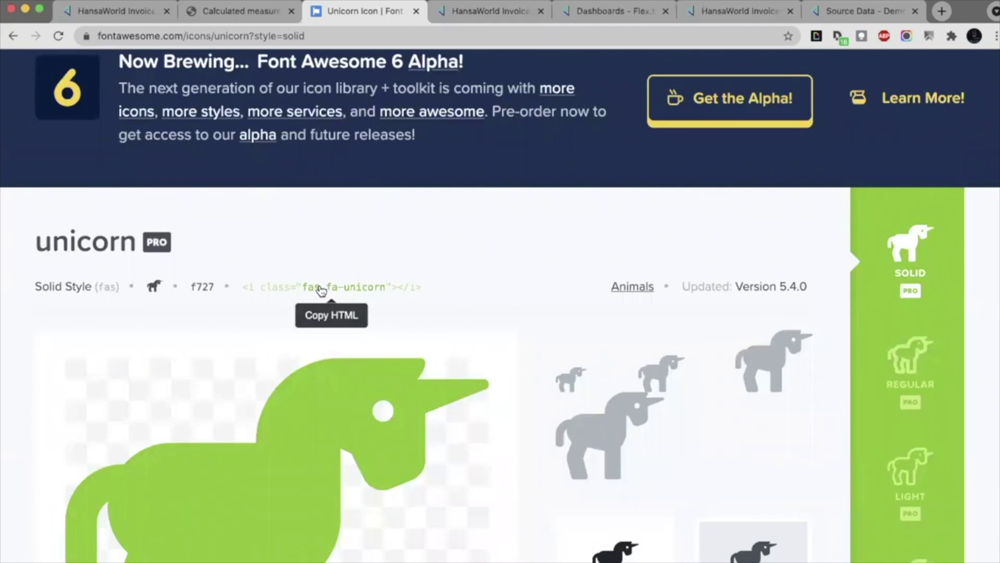
left_click(367, 291)
Close the Font Awesome and Calculated measures pages and view the results table of the Customer sales report
left_click(417, 14)
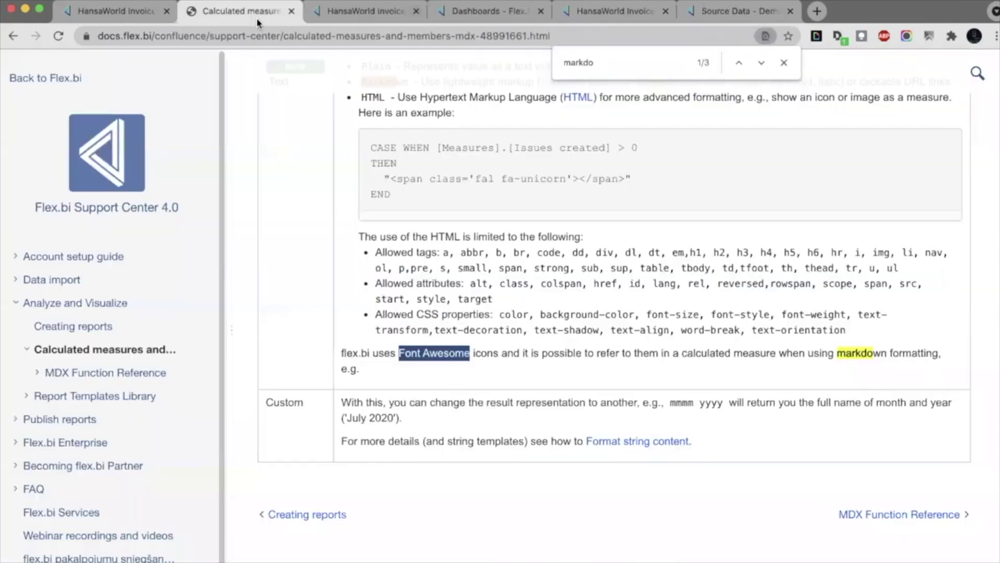
left_click(291, 14)
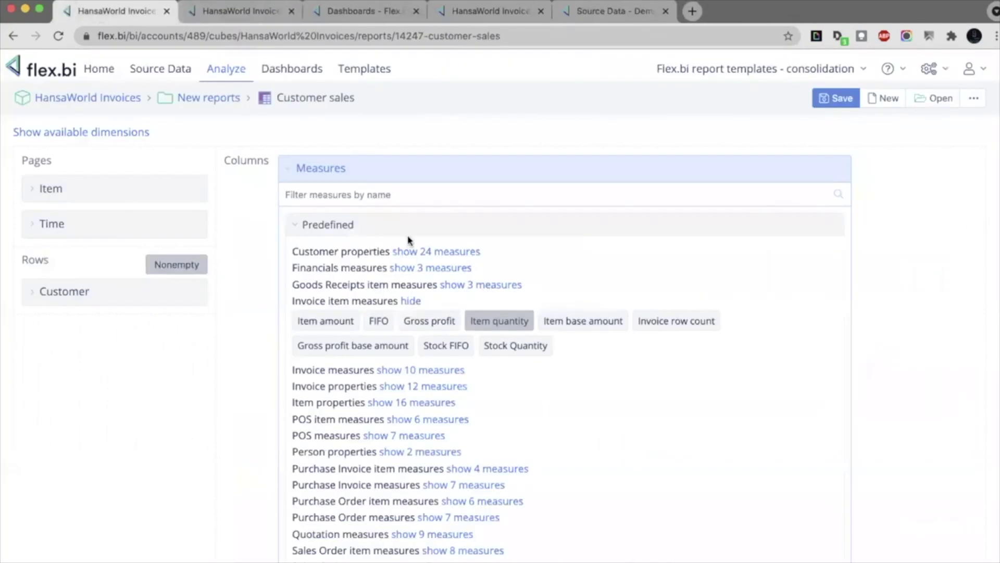
scroll(413, 250, "down", 10)
scroll(787, 225, "down", 5)
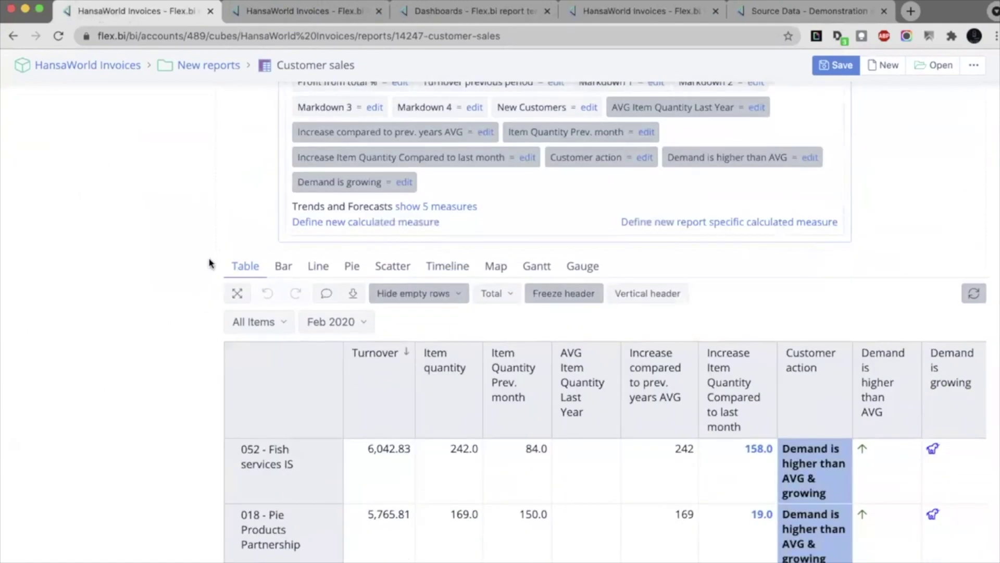
scroll(811, 307, "down", 1)
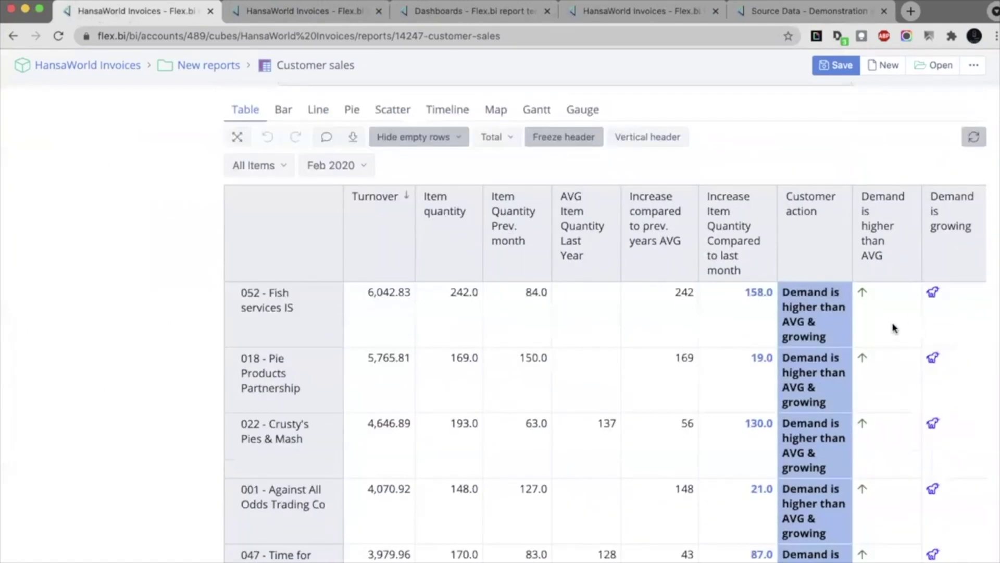